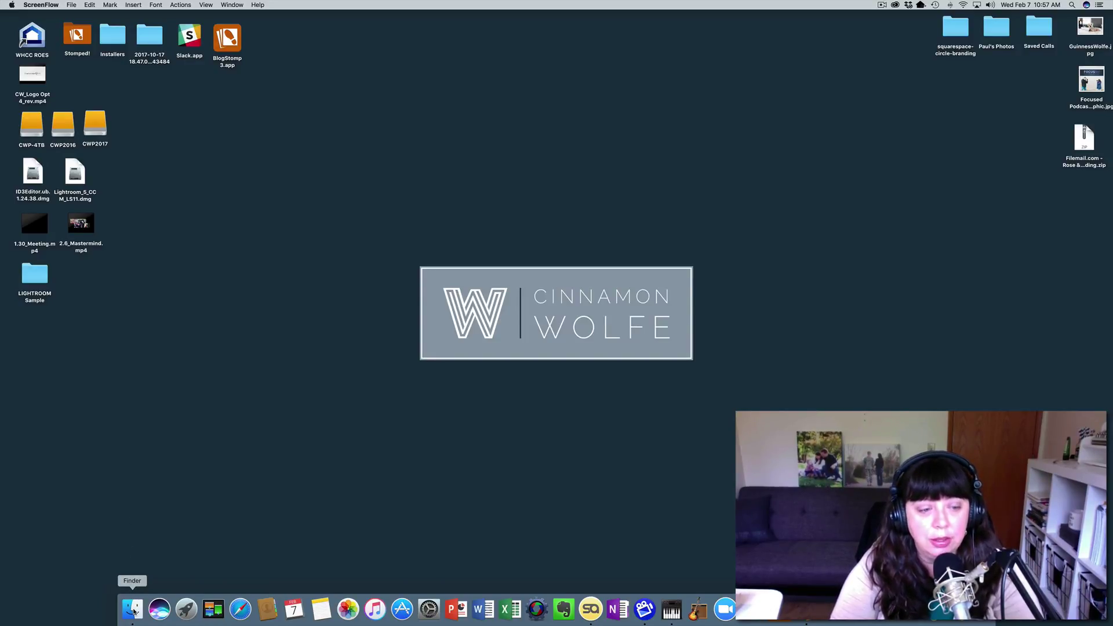
- In Finder's Dropbox window, go into Lightroom - 15-17 > 2017LR_CRW and select 2017lr_crw-2.lrcat
{"action": "left_click", "coordinate": [133, 611]}
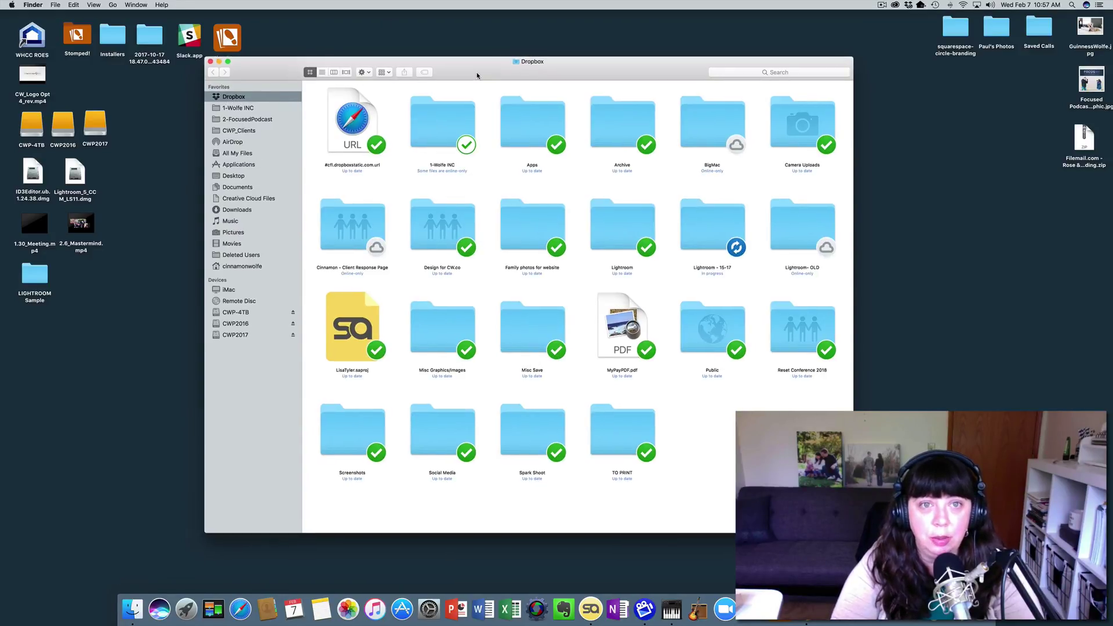
{"action": "mouse_move", "coordinate": [472, 77]}
{"action": "left_mouse_down"}
{"action": "mouse_move", "coordinate": [505, 72]}
{"action": "mouse_move", "coordinate": [526, 104]}
{"action": "left_mouse_up"}
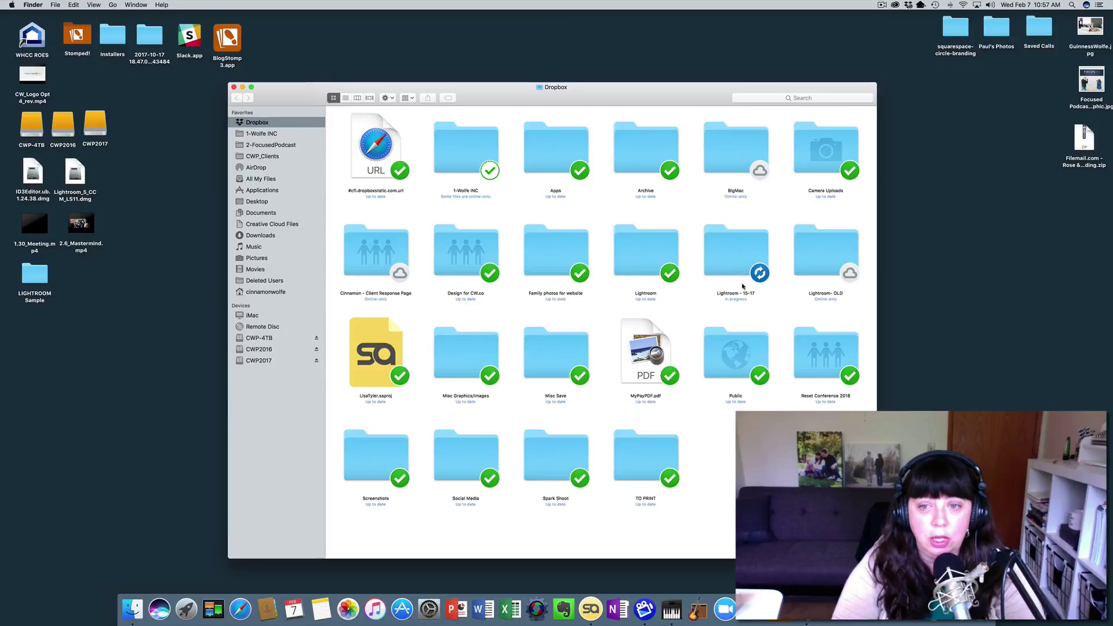
{"action": "left_click", "coordinate": [732, 254]}
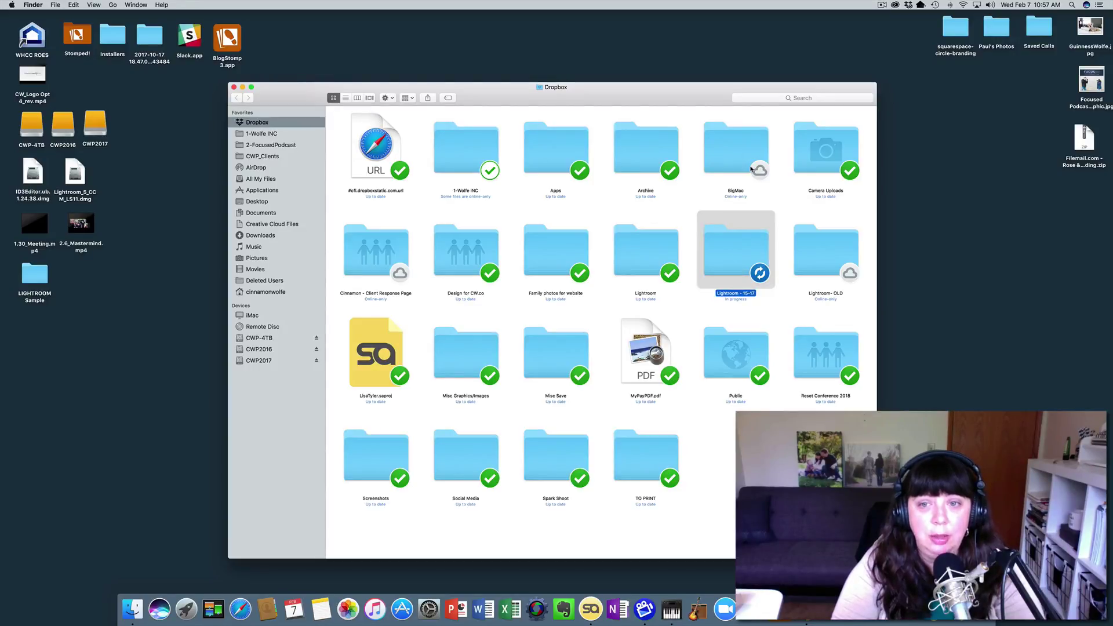
{"action": "double_click", "coordinate": [731, 260]}
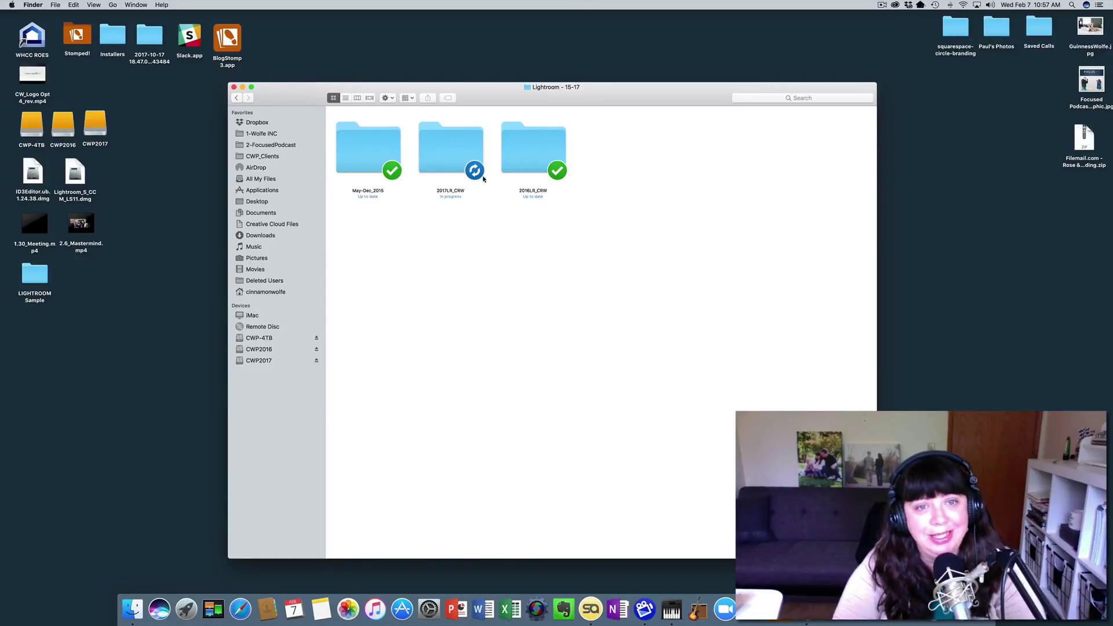
{"action": "double_click", "coordinate": [462, 154]}
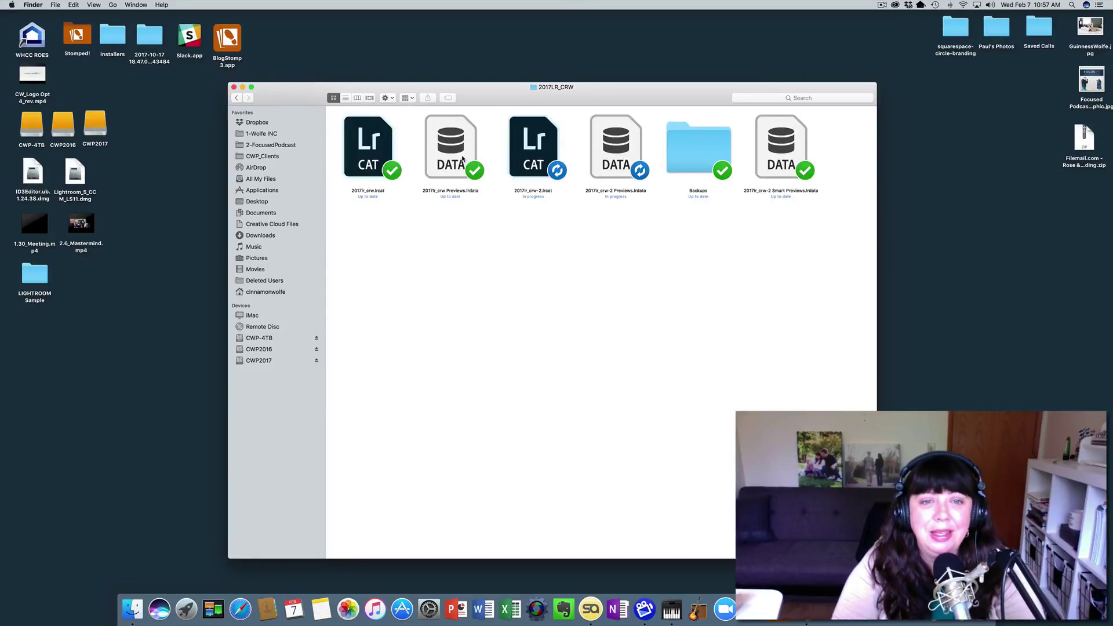
{"action": "left_click", "coordinate": [534, 151]}
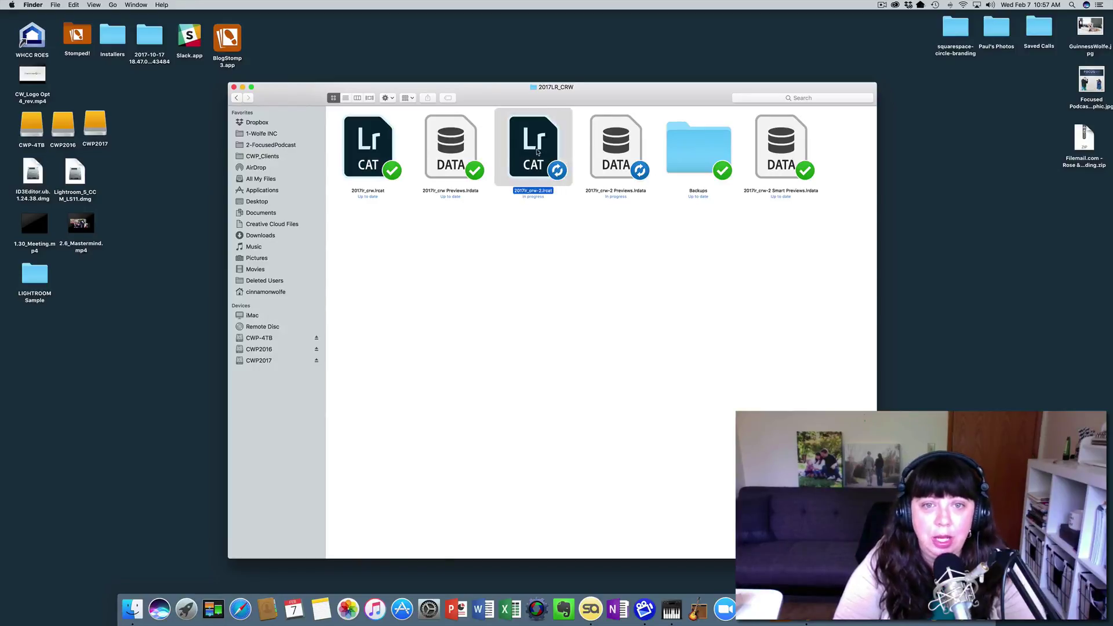
- Open the 2017lr_crw-2 catalog with Lightroom Classic CC from its context menu
{"action": "right_click", "coordinate": [534, 149]}
{"action": "left_click", "coordinate": [693, 162]}
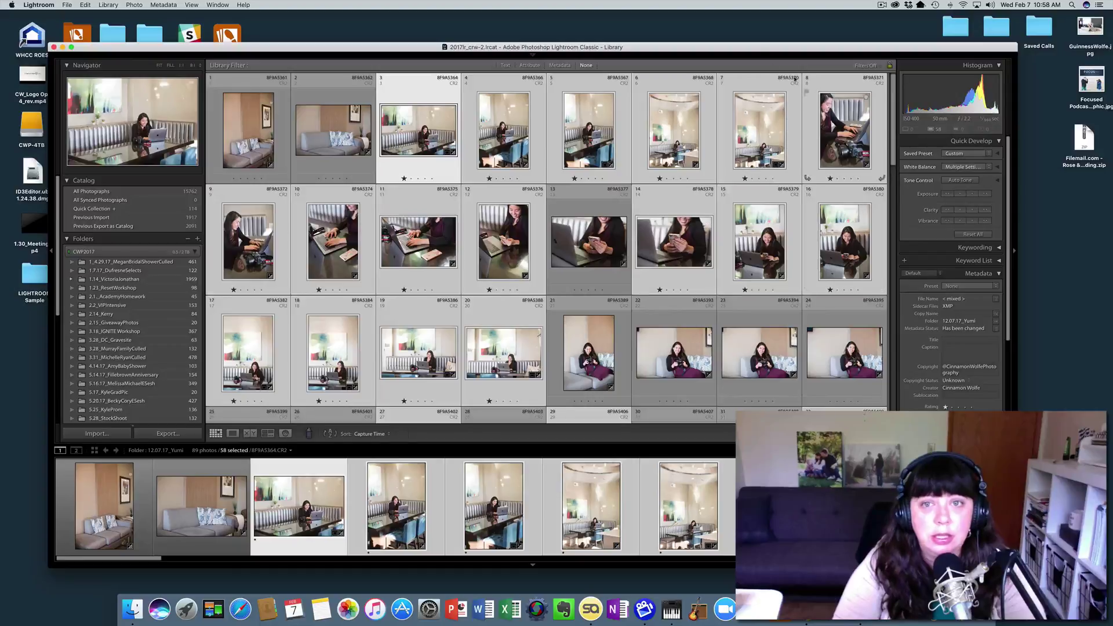
{"action": "left_click_drag", "start_coordinate": [579, 47], "coordinate": [580, 25]}
{"action": "scroll", "coordinate": [119, 273], "scroll_direction": "down", "scroll_amount": 5}
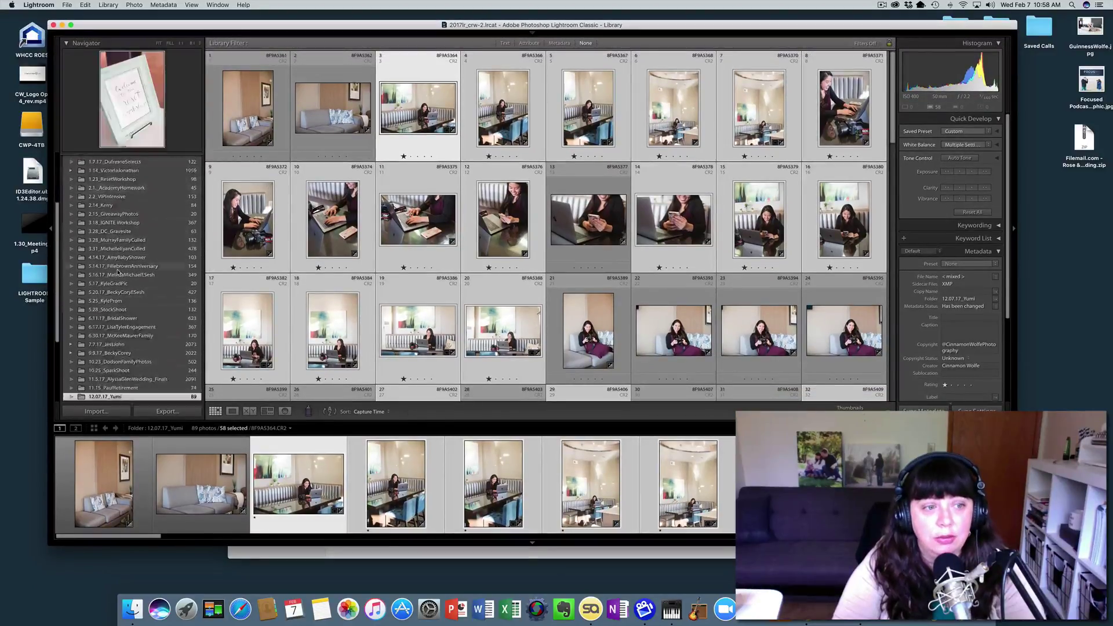
{"action": "scroll", "coordinate": [119, 272], "scroll_direction": "up", "scroll_amount": 5}
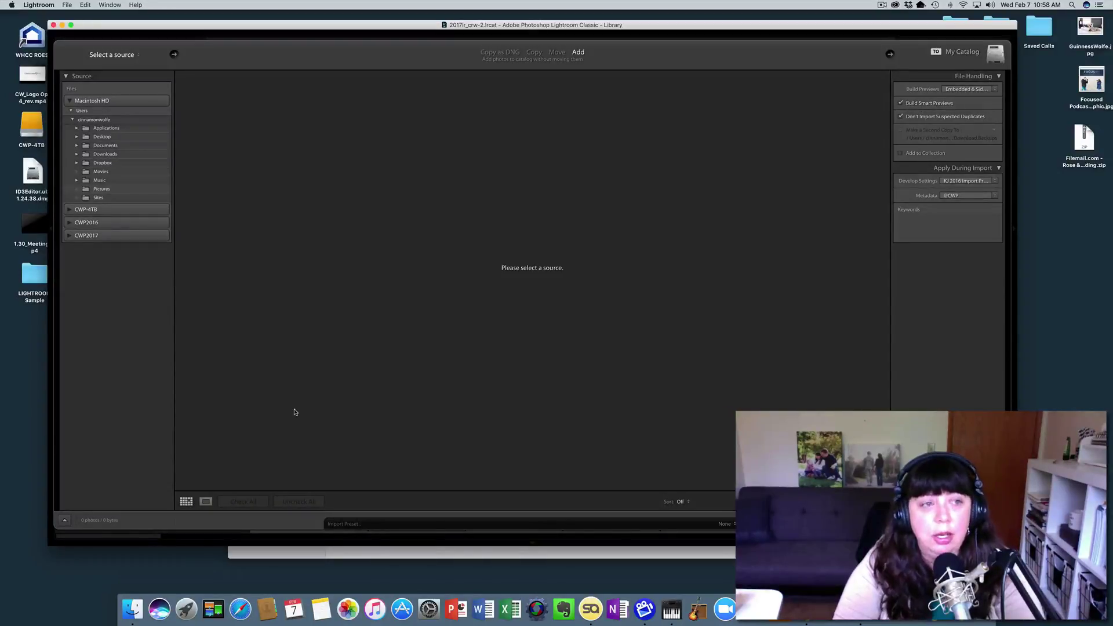
{"action": "key", "text": "Escape"}
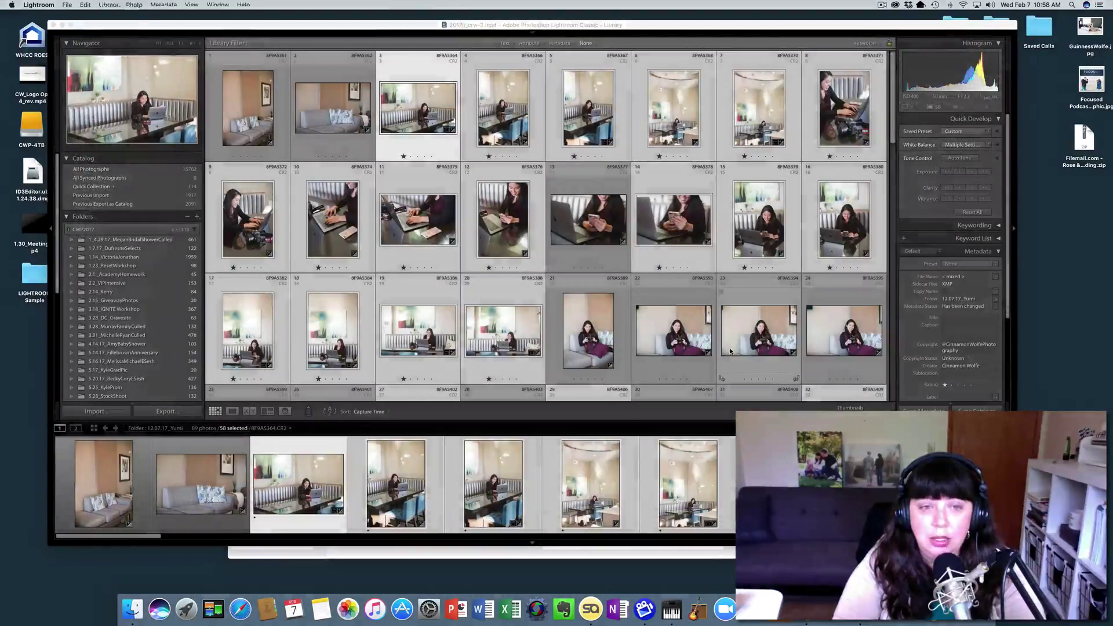
- Show the 132 photos of 3.28_MurrayFamilyCulled and bring up that folder's context menu
{"action": "left_click", "coordinate": [100, 328]}
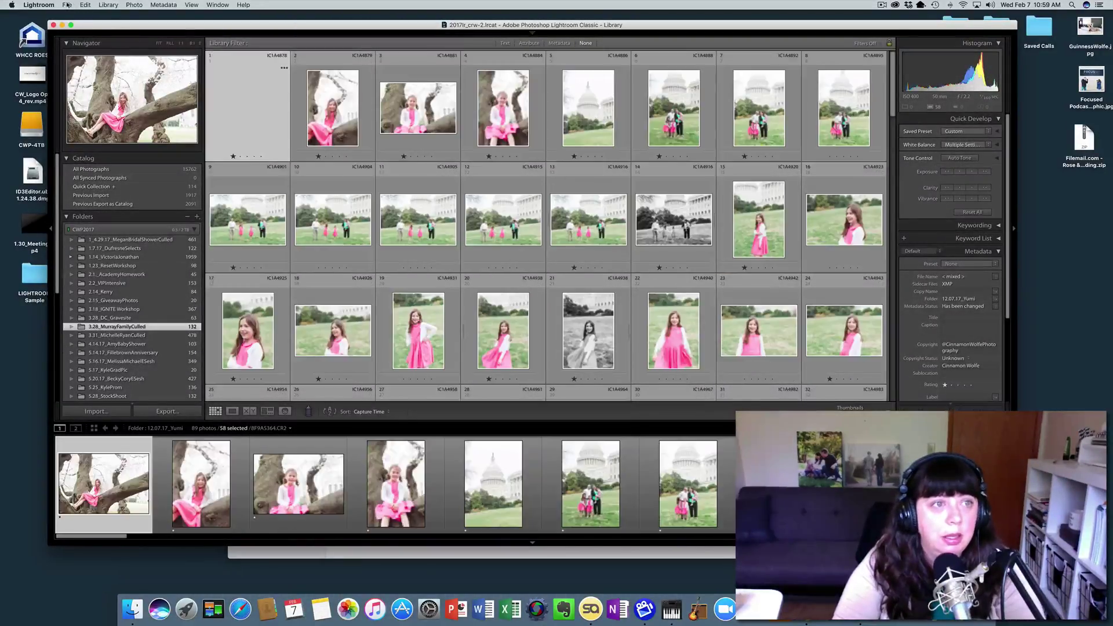
{"action": "left_click", "coordinate": [67, 5]}
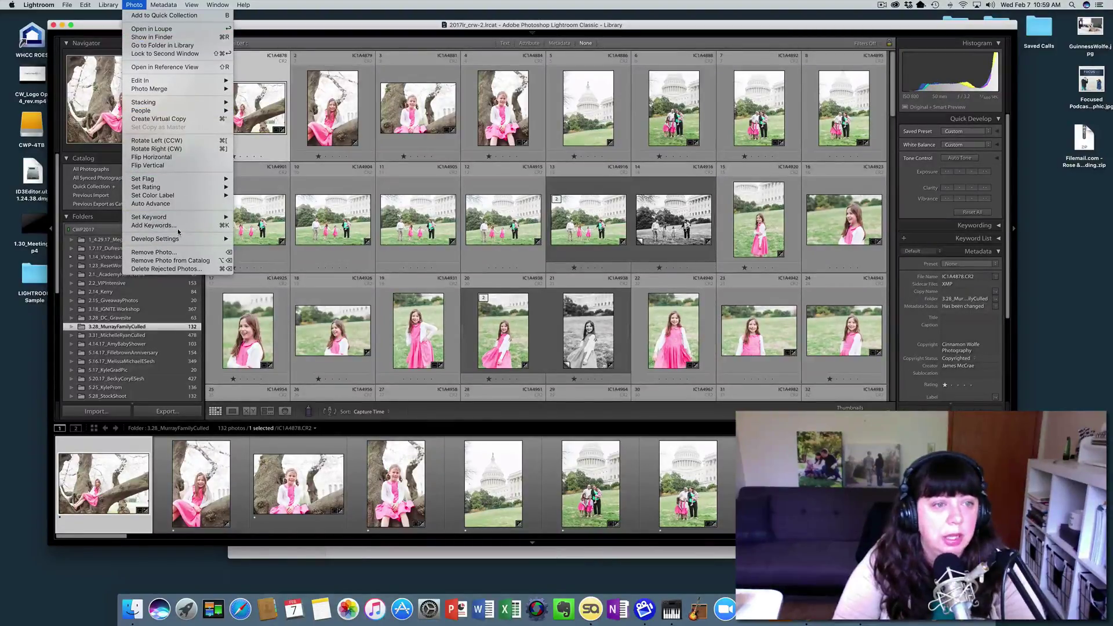
{"action": "left_click", "coordinate": [127, 330]}
{"action": "right_click", "coordinate": [127, 331]}
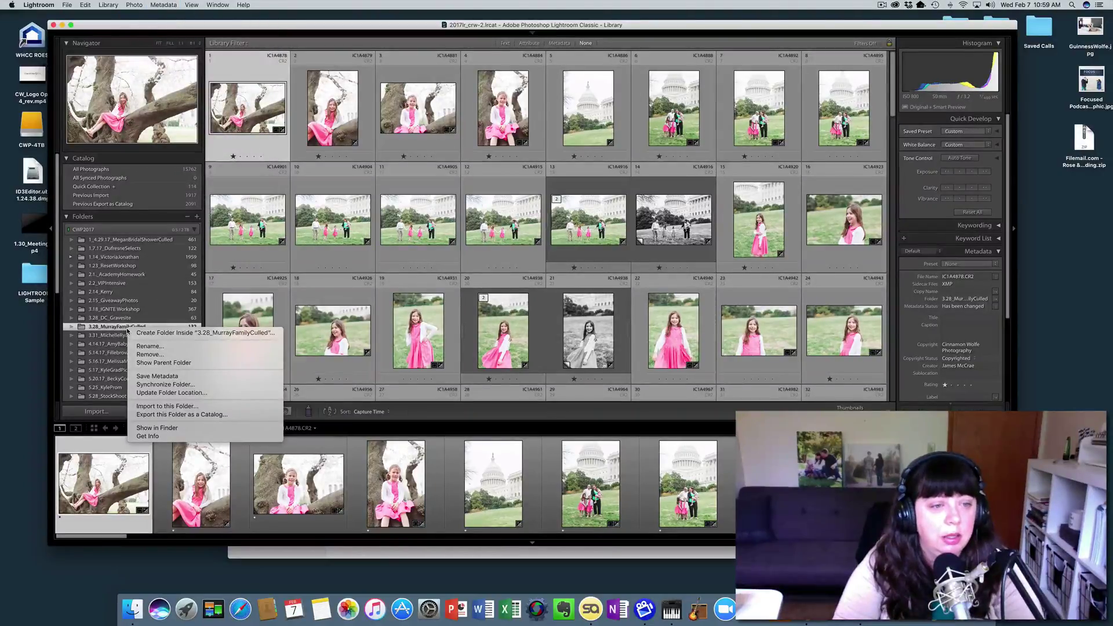
{"action": "left_click", "coordinate": [166, 6]}
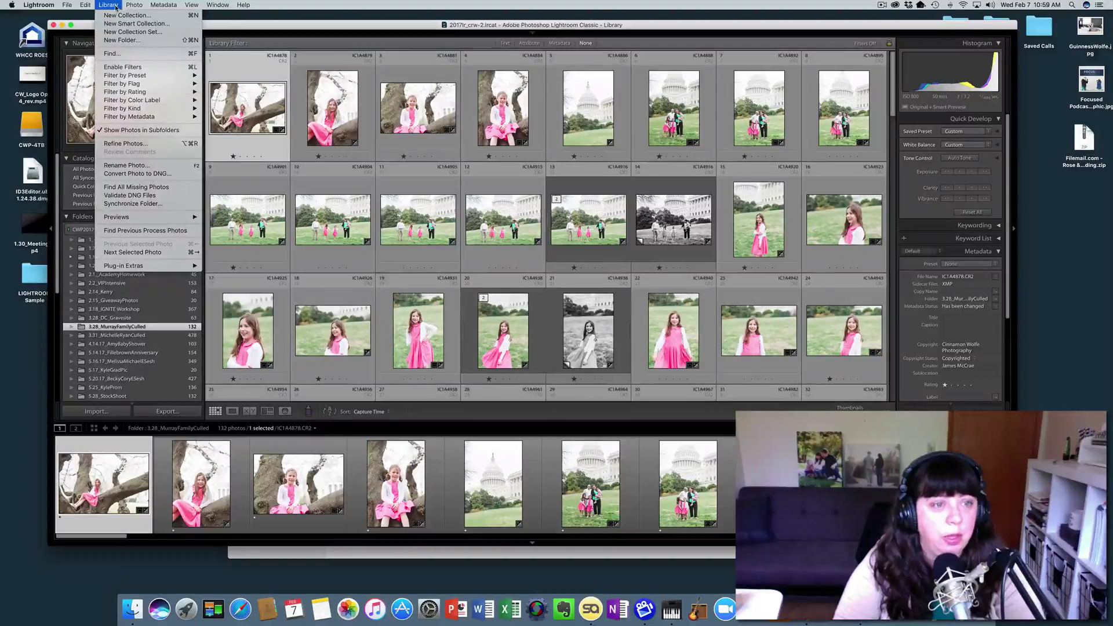
{"action": "mouse_move", "coordinate": [121, 216]}
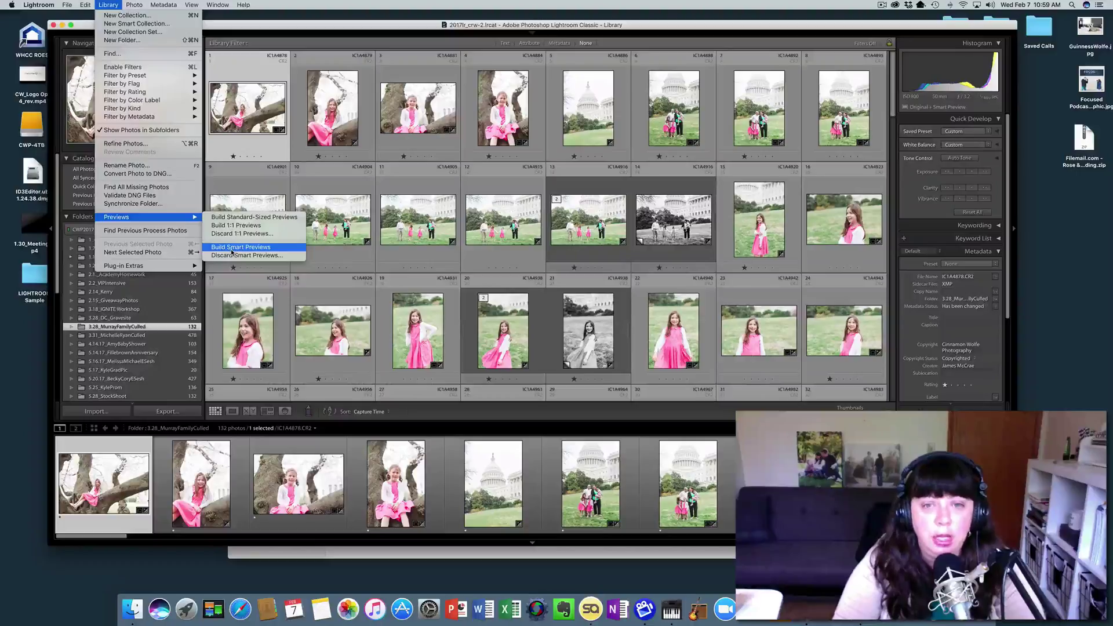
{"action": "left_click", "coordinate": [270, 27]}
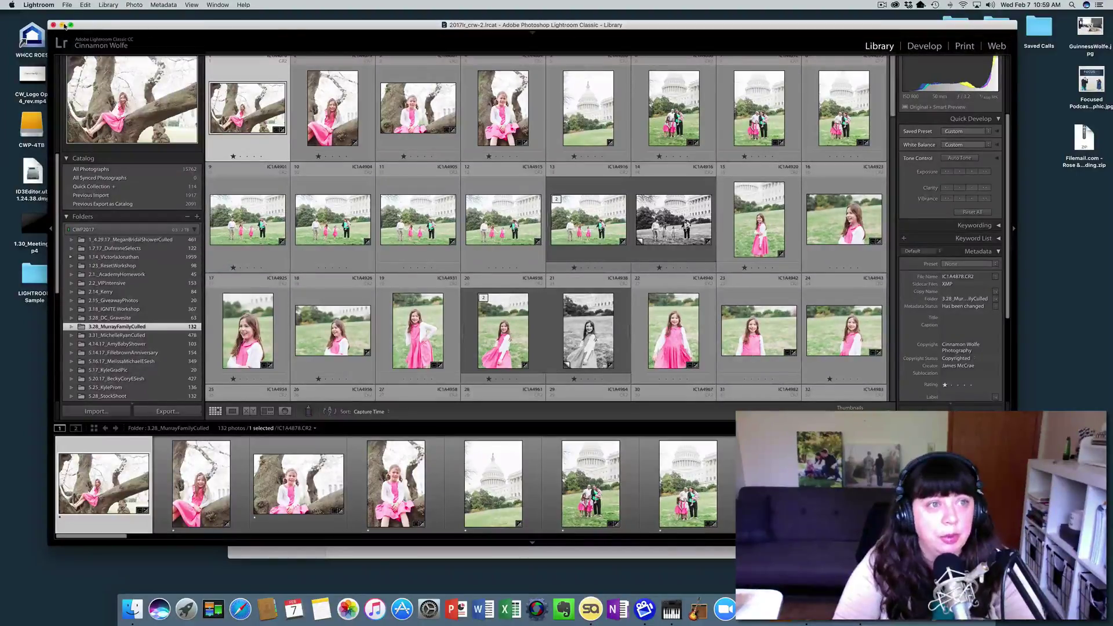
- Hide Lightroom to view the 2017LR_CRW folder and its catalog files in Finder
{"action": "key", "text": "super+q"}
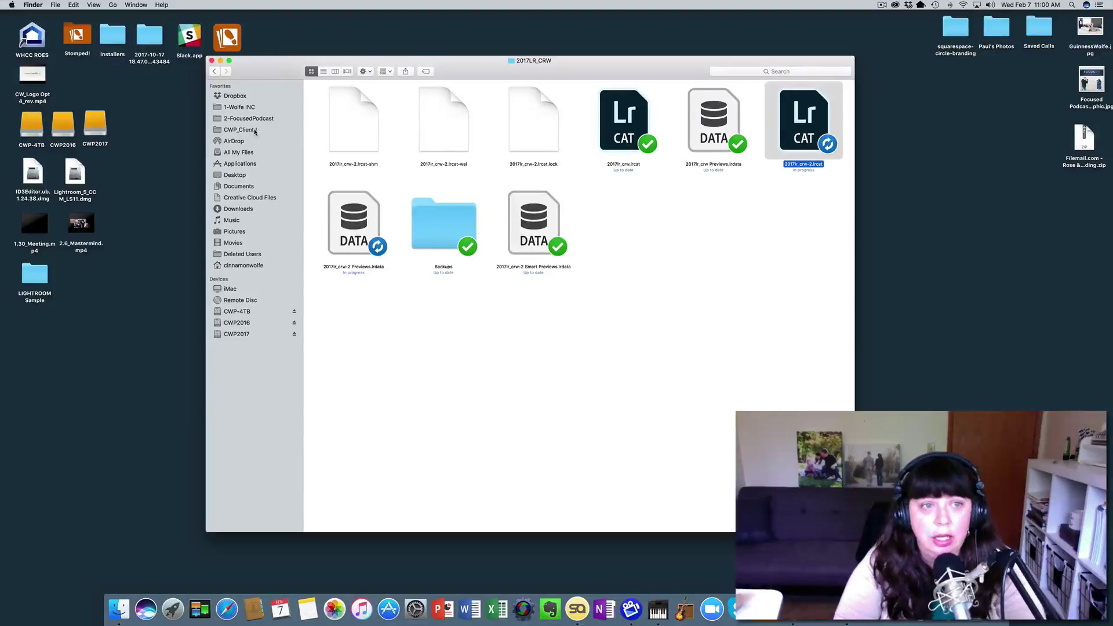
{"action": "left_click", "coordinate": [283, 132]}
{"action": "double_click", "coordinate": [490, 115]}
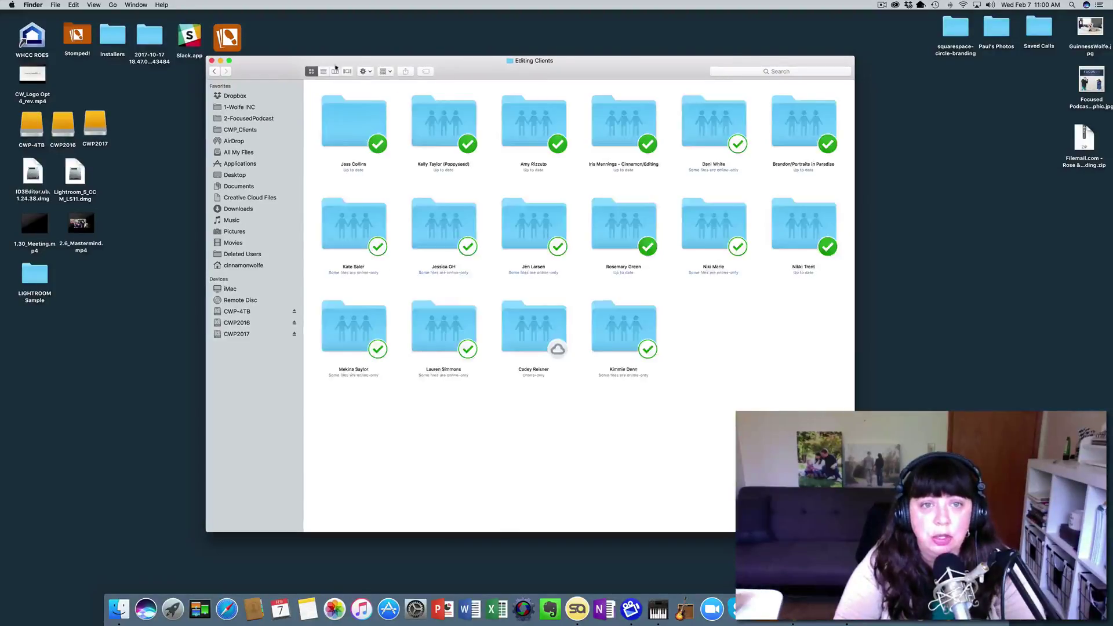
{"action": "double_click", "coordinate": [464, 328]}
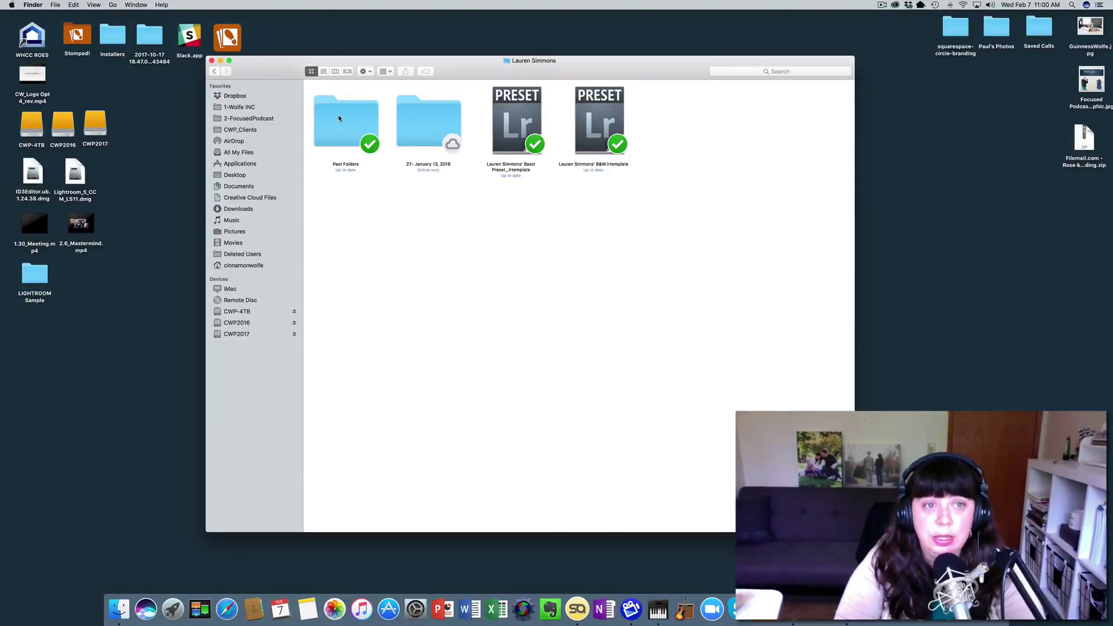
{"action": "left_click", "coordinate": [213, 61]}
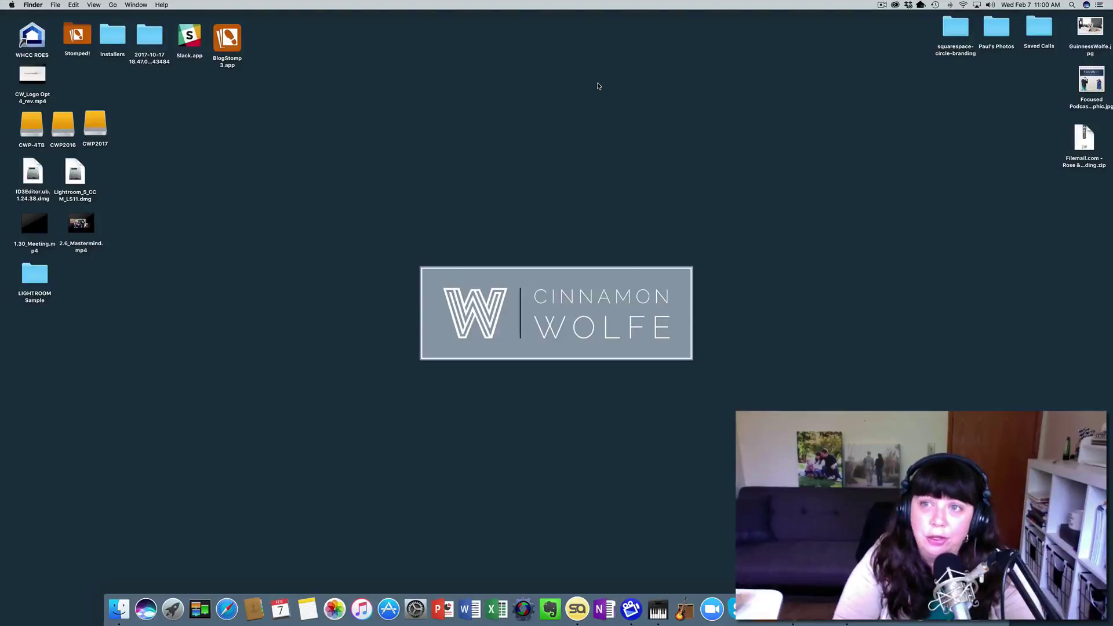